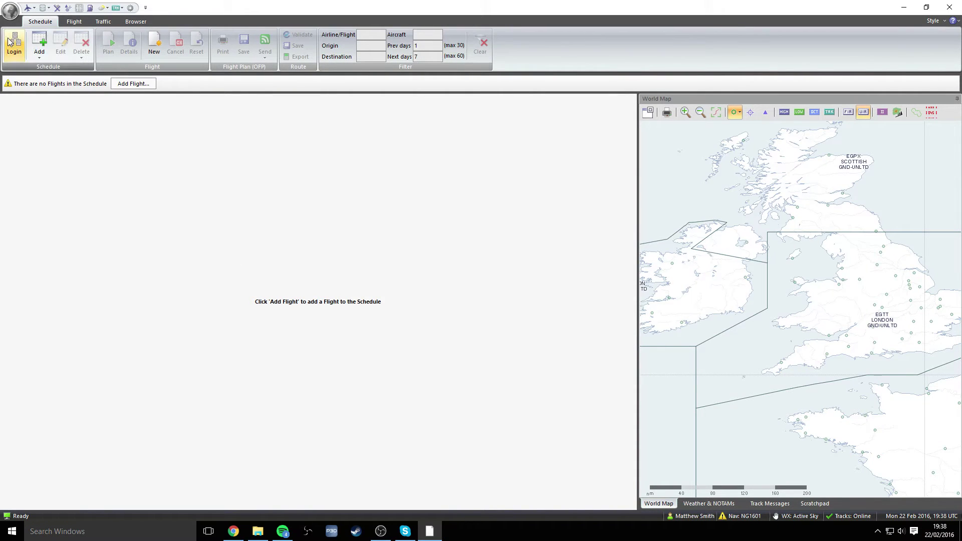
Step: Open Program Options on the Weights page showing standard passenger and baggage weights in kilograms
click(11, 13)
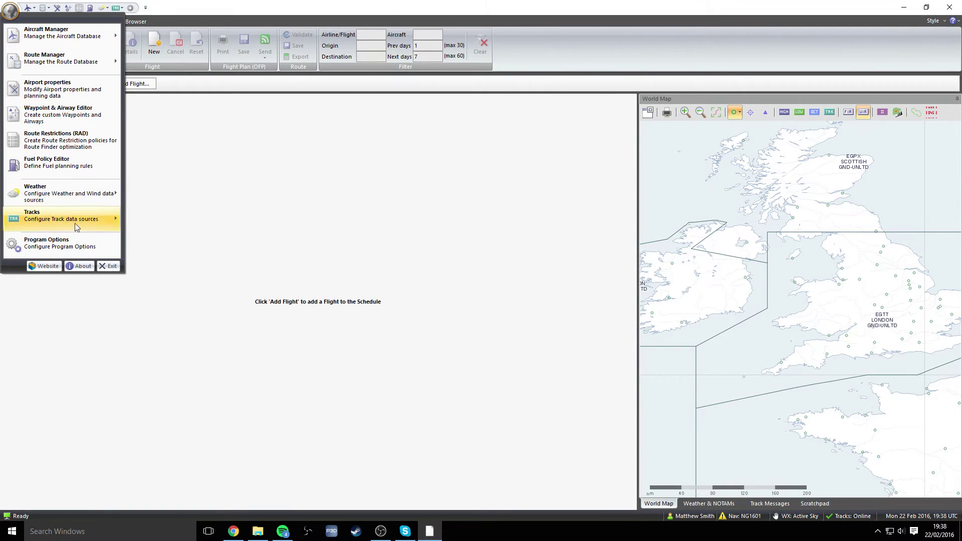
click(70, 246)
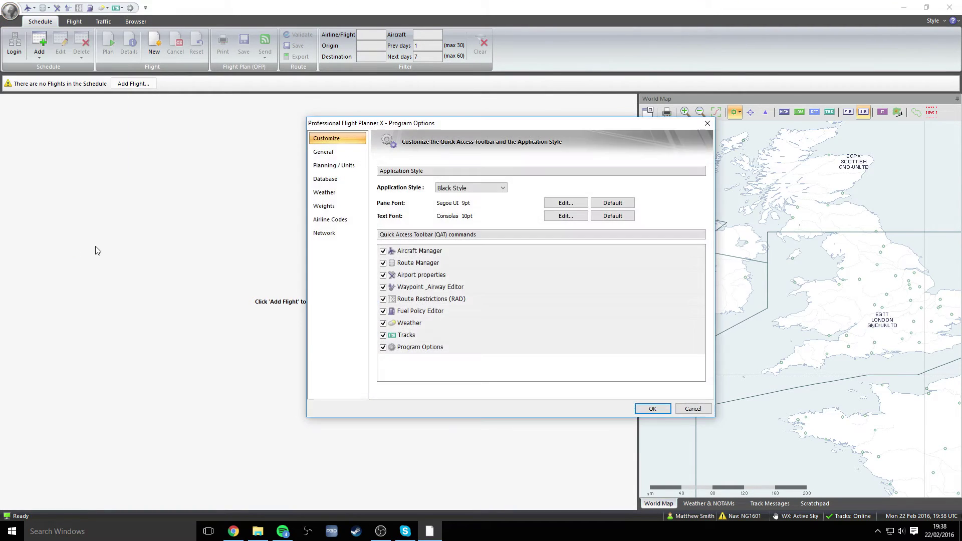
click(330, 207)
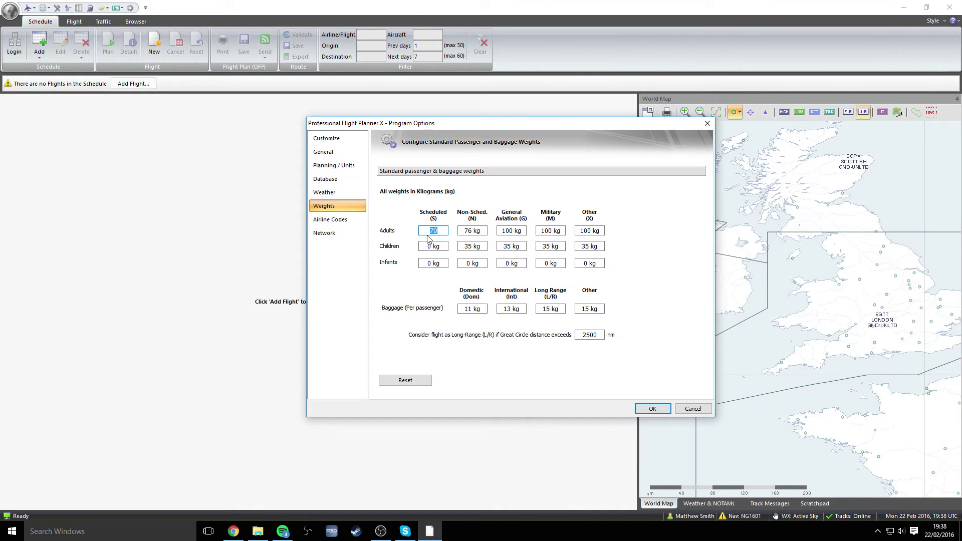
Step: Close Program Options and open the Aircraft Database from the Aircraft Manager
click(653, 408)
click(11, 9)
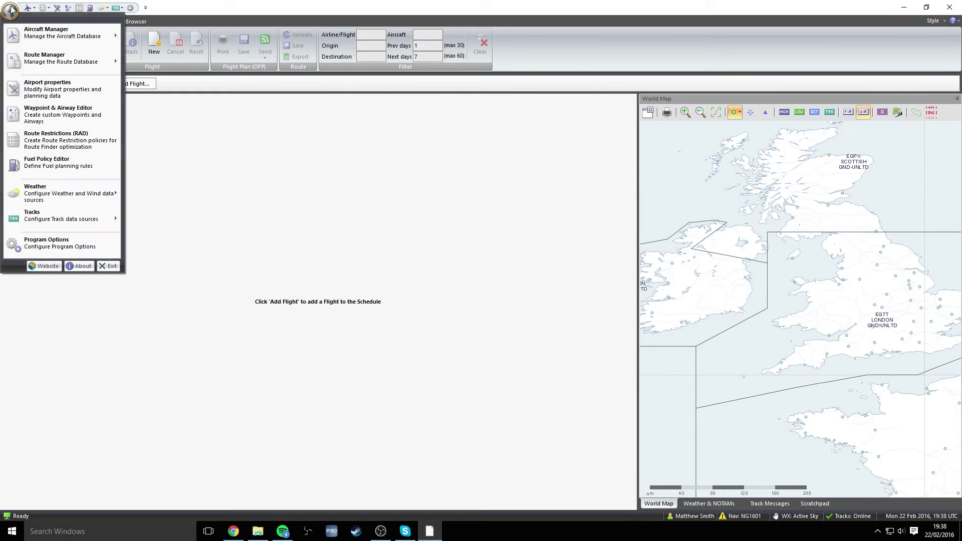
mouse_move(52, 38)
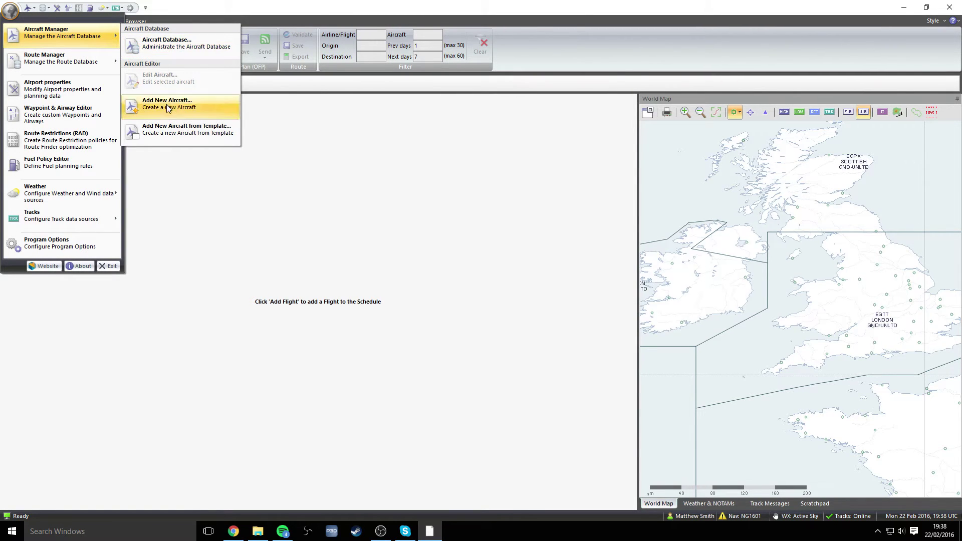
click(173, 45)
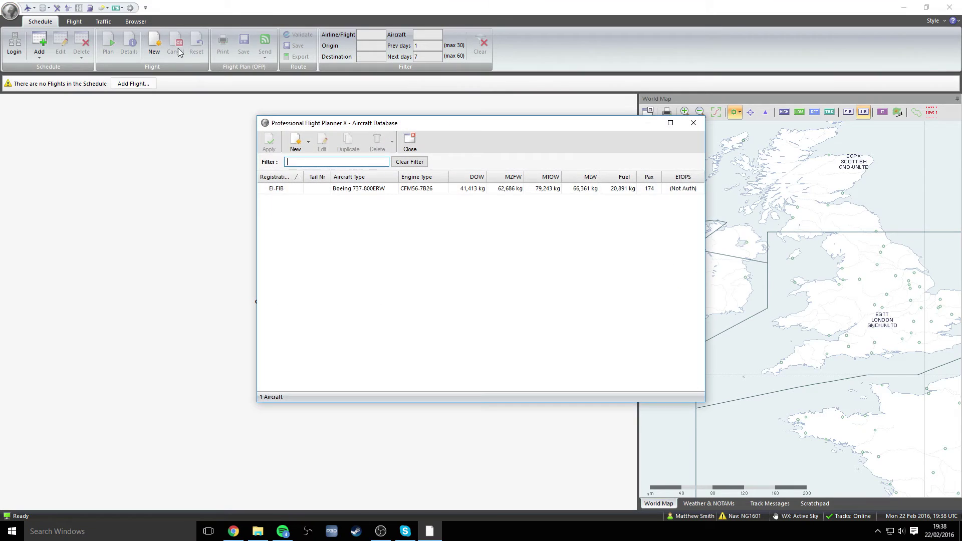
Step: Start a new aircraft from template, selecting PMDG Boeing 737-800 NGX Winglets
click(309, 147)
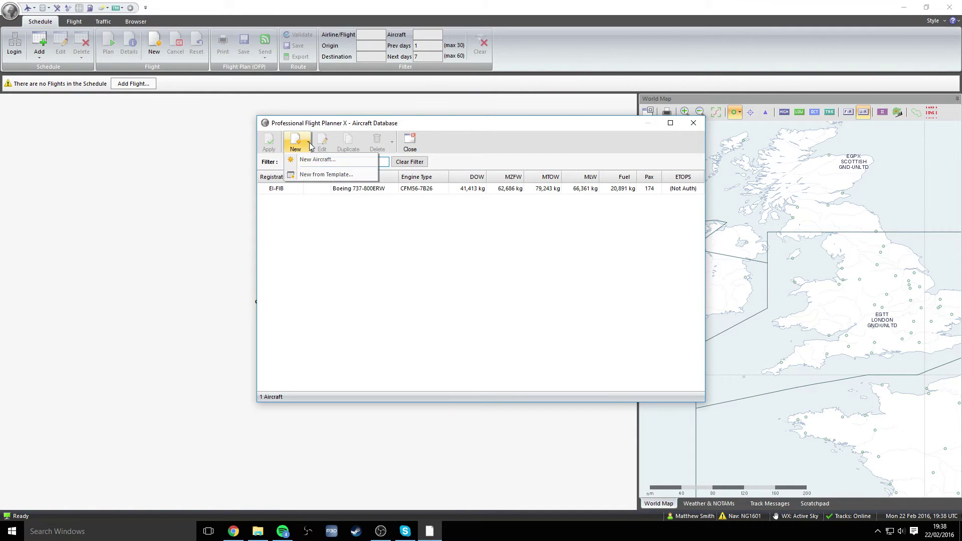
click(319, 174)
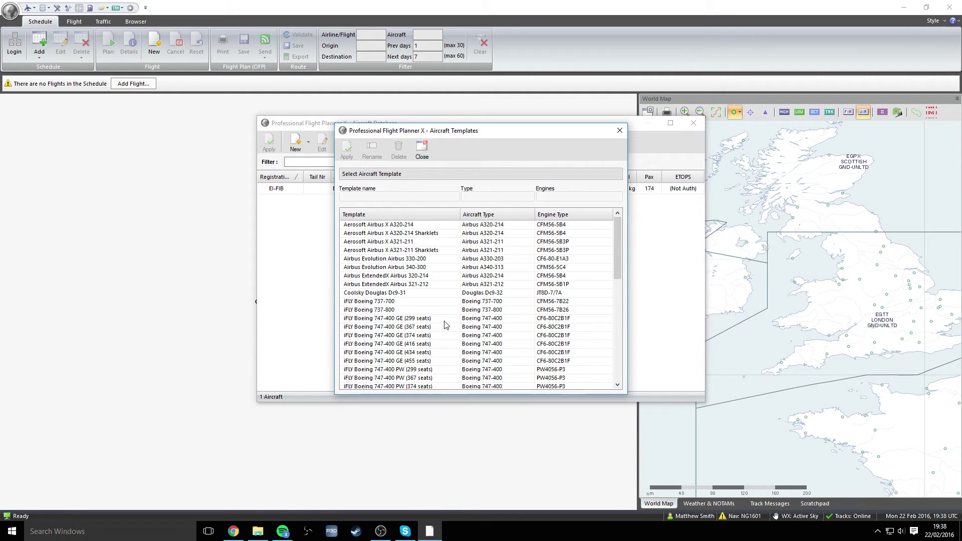
scroll(428, 323, down, 10)
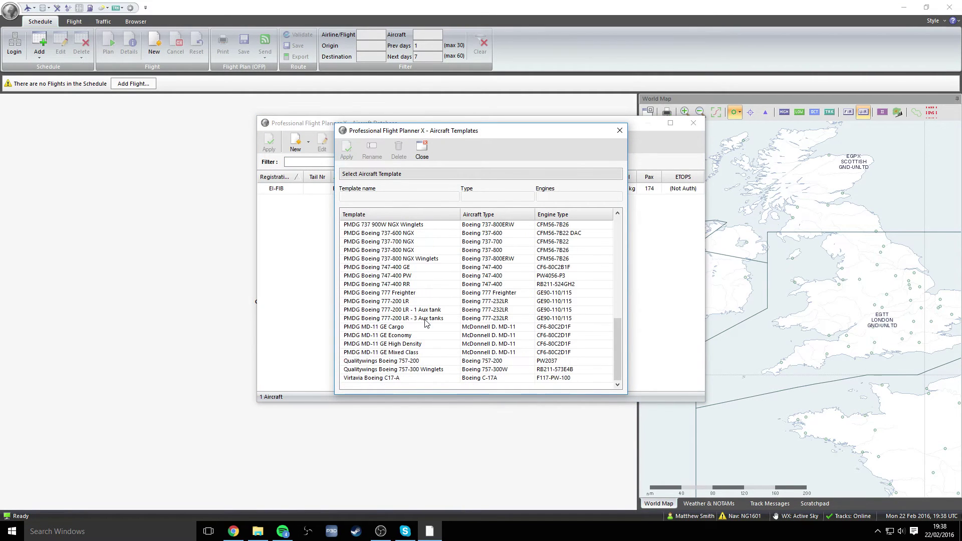
scroll(426, 323, up, 4)
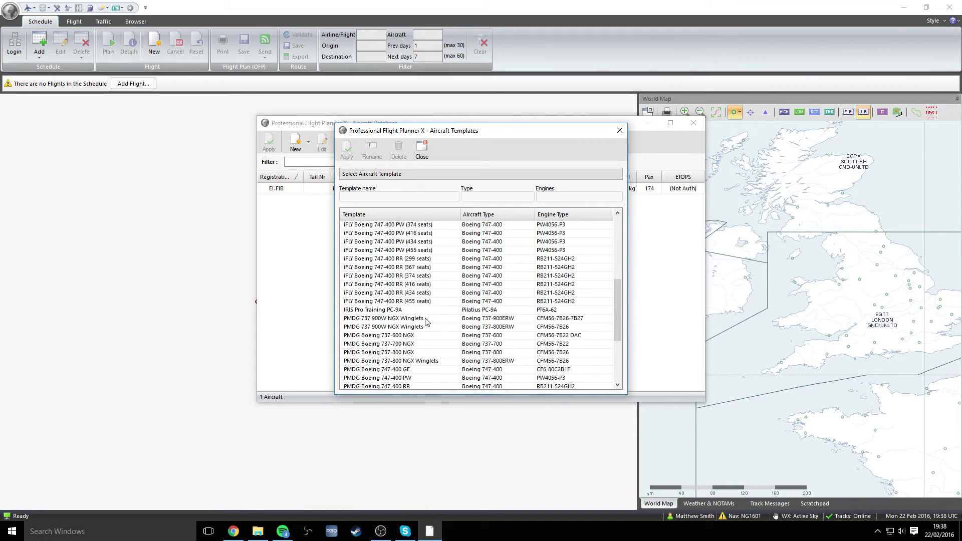
scroll(425, 323, down, 4)
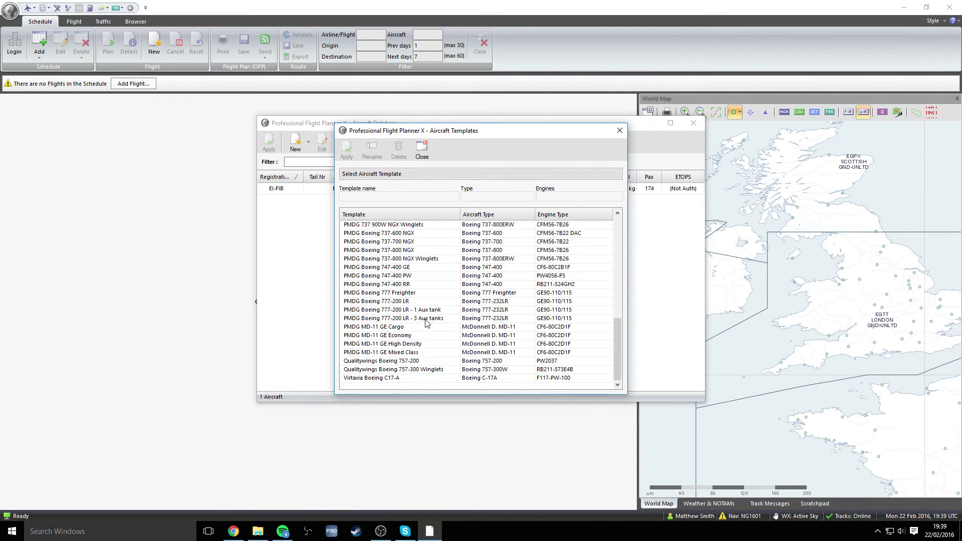
click(432, 260)
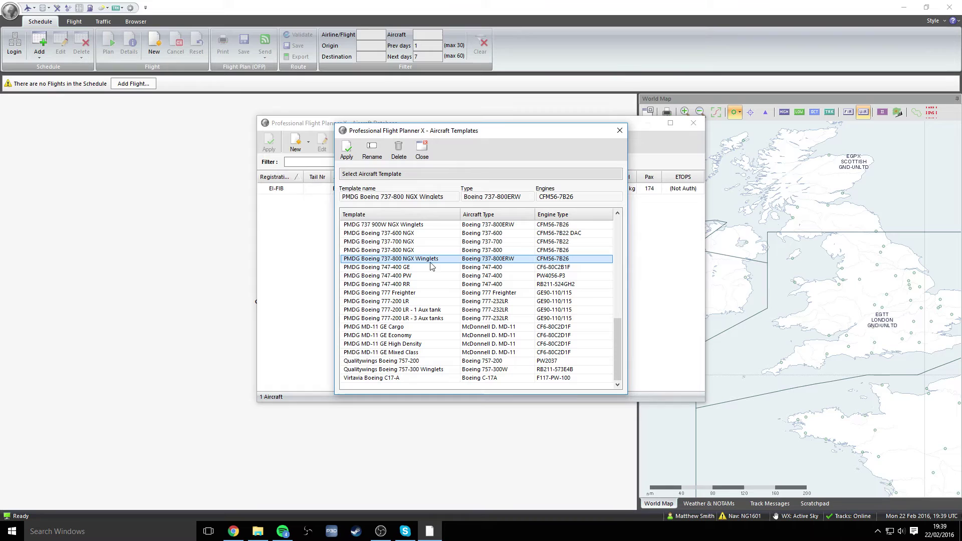
Step: Apply the template as a new Boeing 737-800ERW and enter registration EIEXF
click(353, 155)
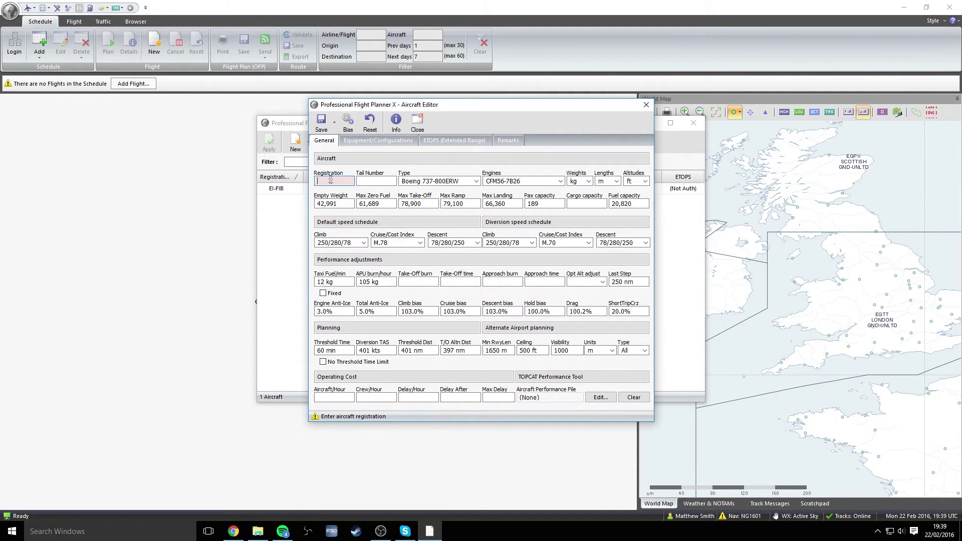
text(EI)
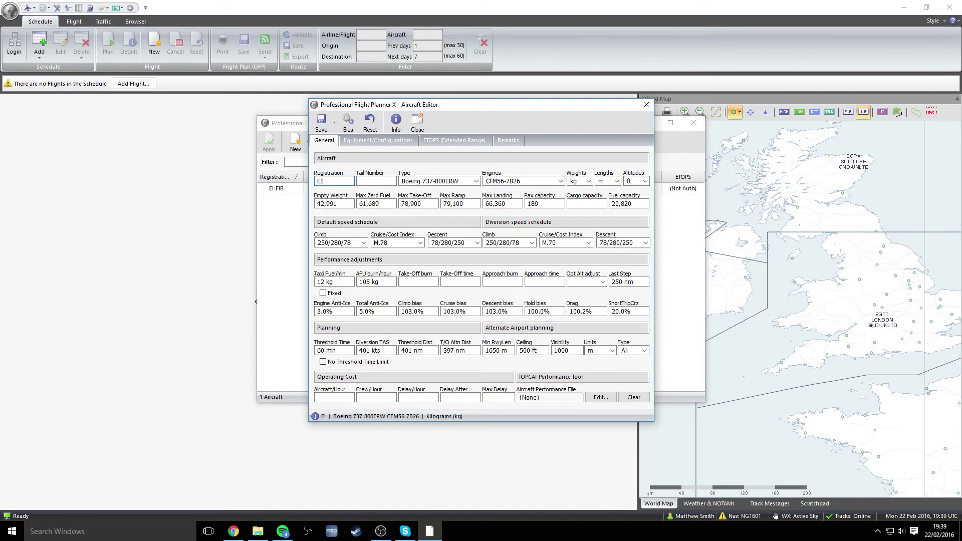
text(EXF)
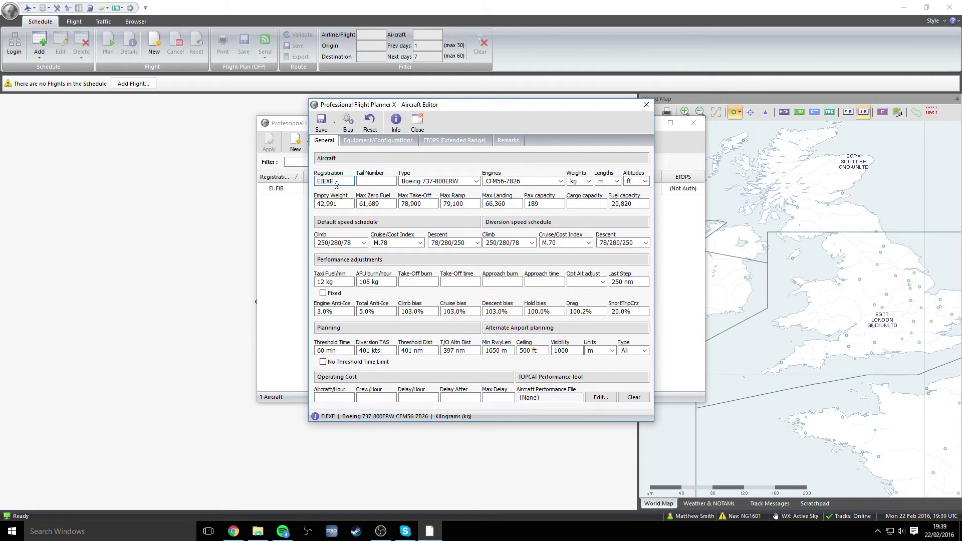
key(Tab)
Step: Set empty weight 41,413, max zero-fuel 62,686 and max take-off 79,243
click(344, 203)
key(shift+Home)
text(41,)
text(4)
text(13)
key(Tab)
text(62,6)
text(86)
click(433, 204)
text(79243)
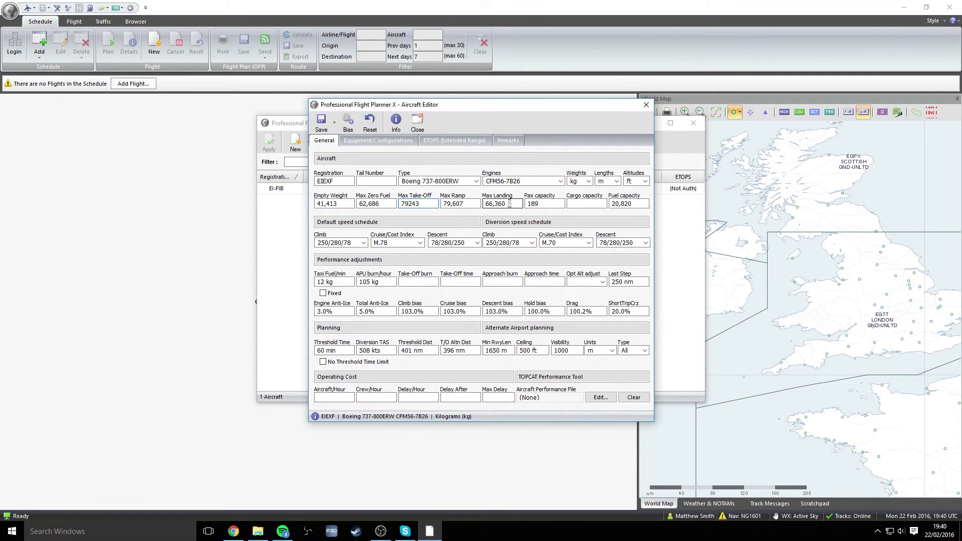
Step: Set max landing 66,361, 174 passengers, cargo 7,439 and fuel capacity 20,891
click(509, 203)
text(66361)
click(555, 202)
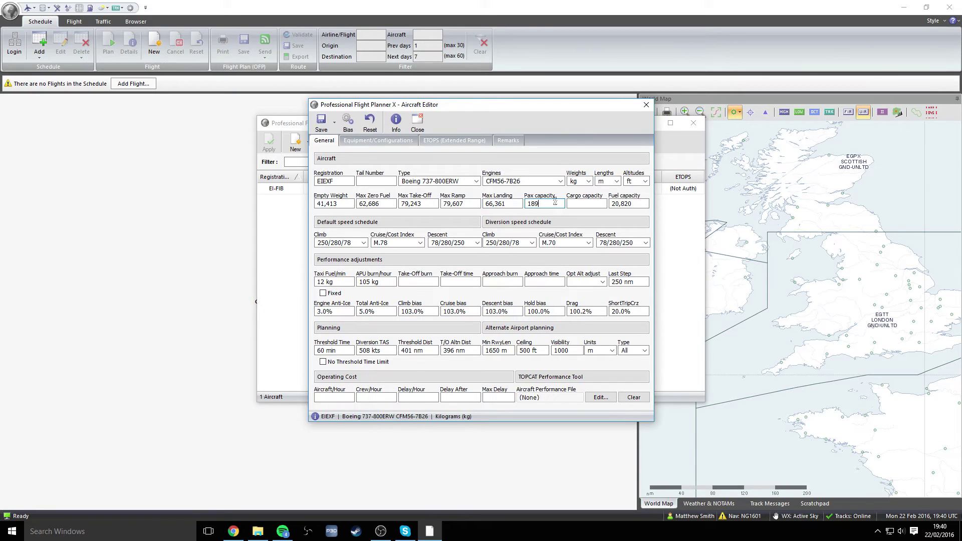
key(BackSpace)
key(BackSpace)
key(BackSpace)
text(17)
click(581, 200)
text(7439)
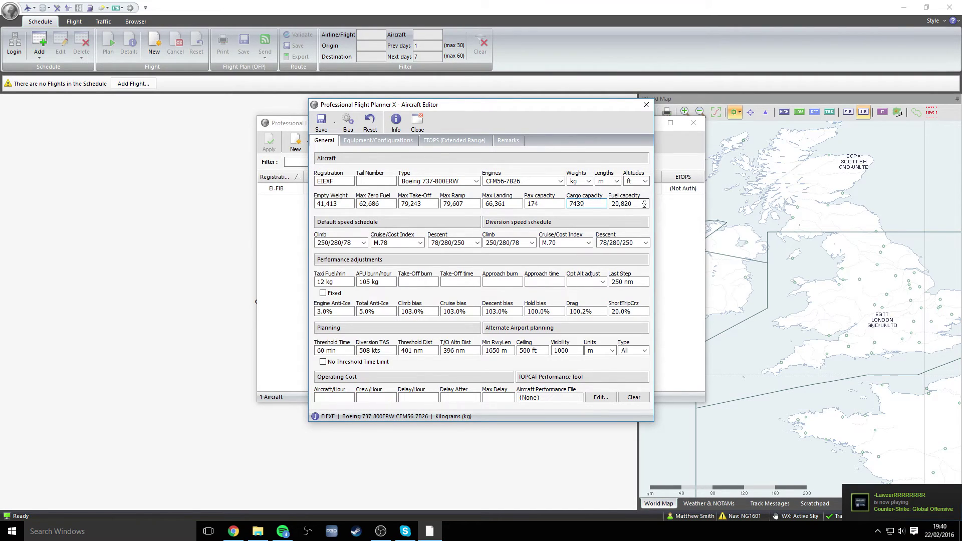
click(640, 204)
text(208)
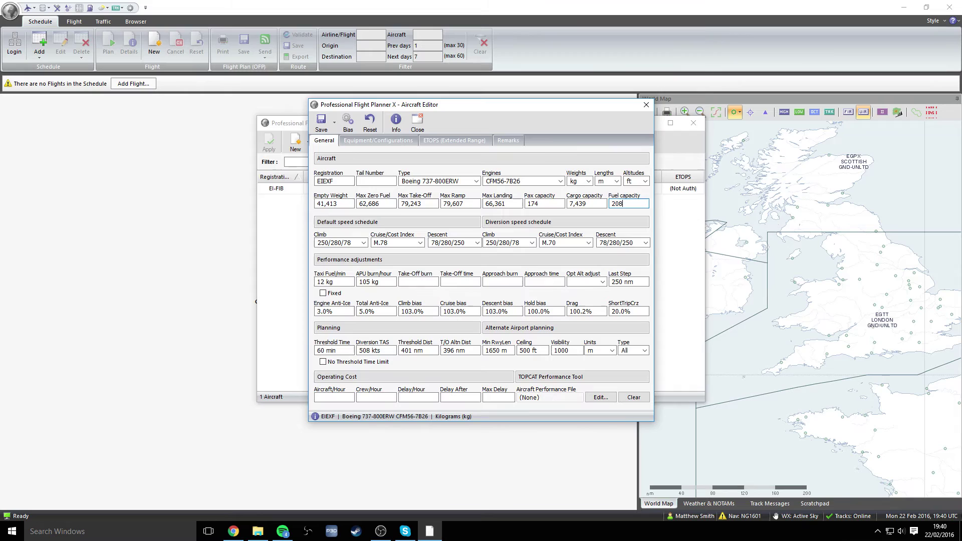
text(91)
Step: Select the Boeing 737-800 CFM56-7B26 TOPCAT model and enable flex, de-rated and combined thrust
click(597, 399)
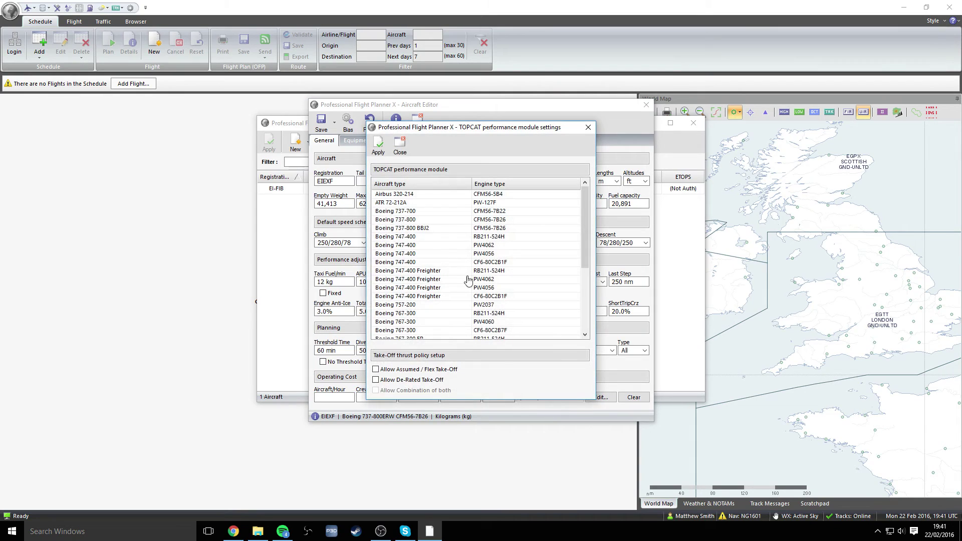
drag(586, 219, 591, 239)
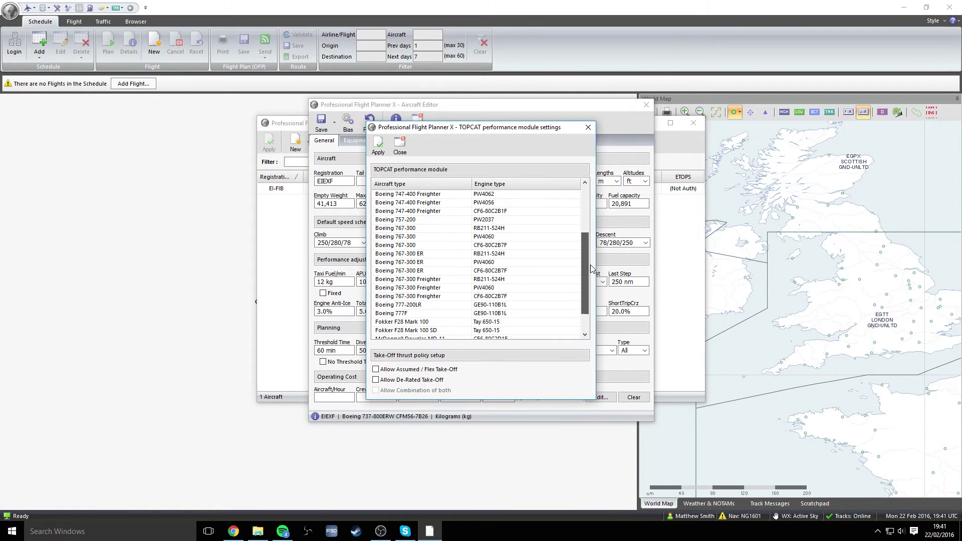
drag(592, 269, 581, 218)
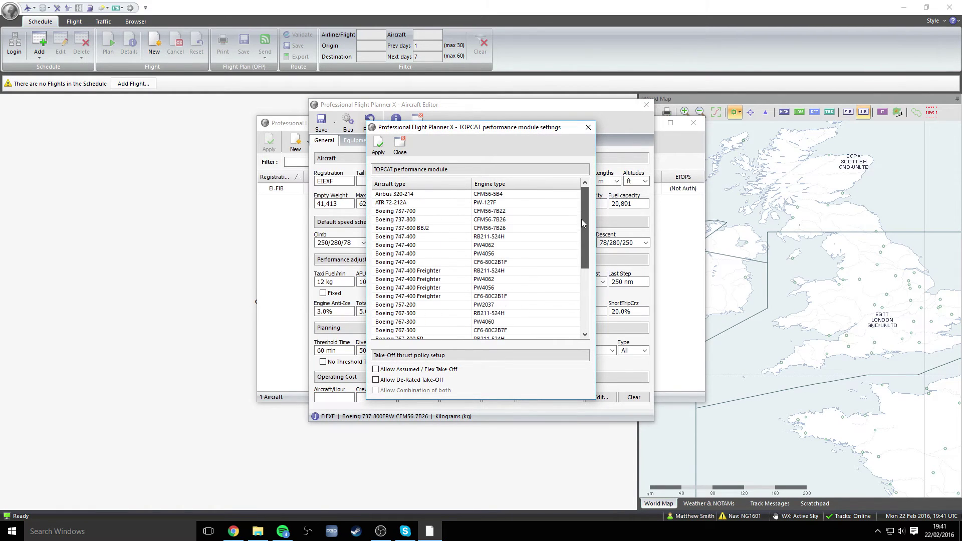
click(414, 221)
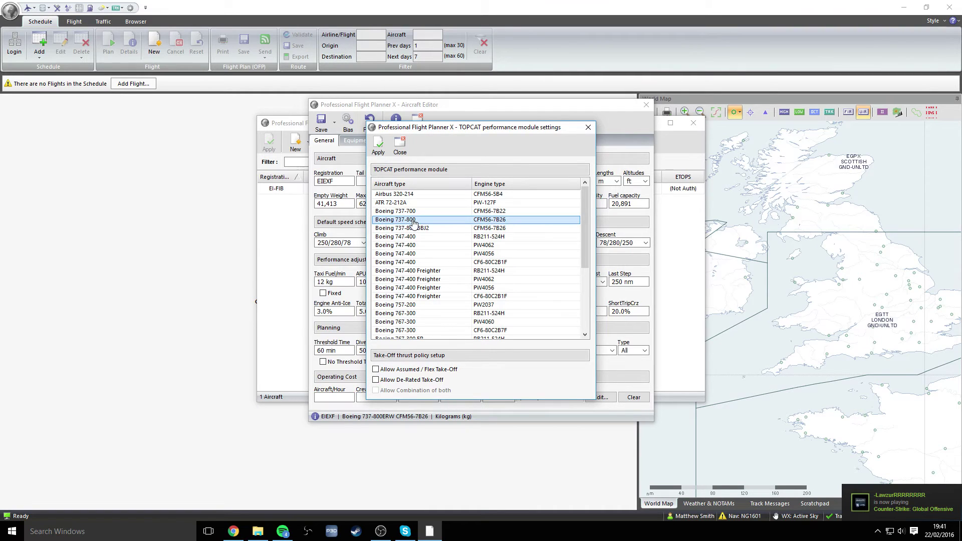
click(375, 370)
click(376, 380)
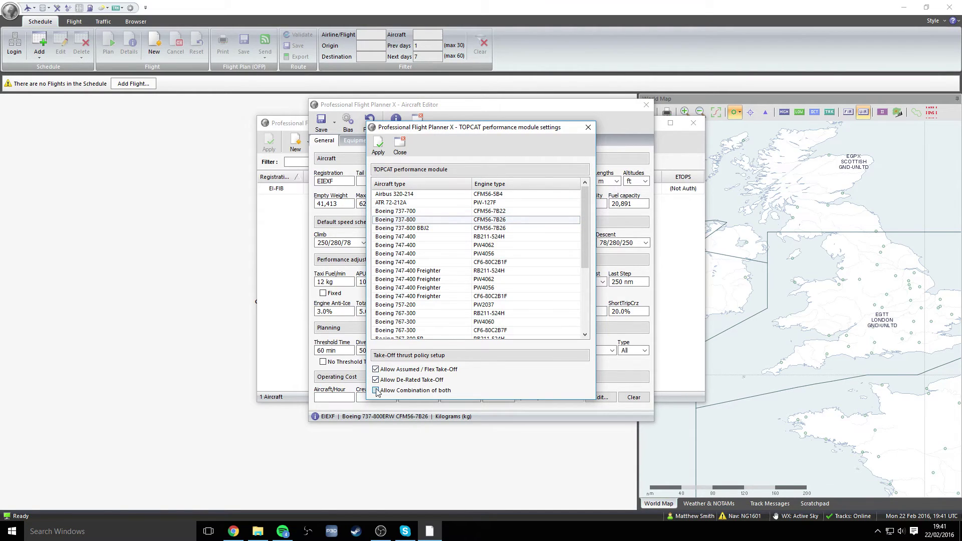
click(376, 391)
Step: Apply the performance settings, then set cruise cost index CI 6 and diversion cost index 6
click(379, 147)
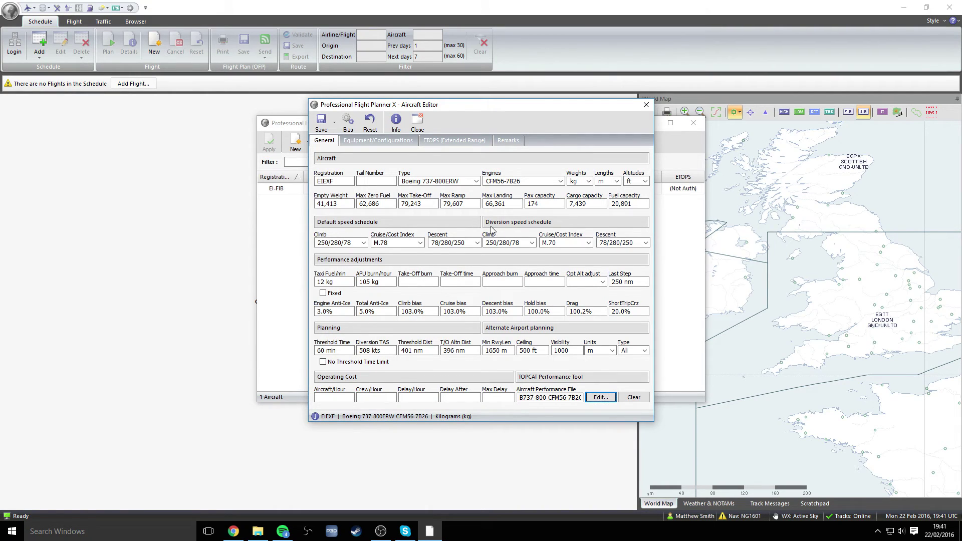
click(400, 243)
text(CI 6)
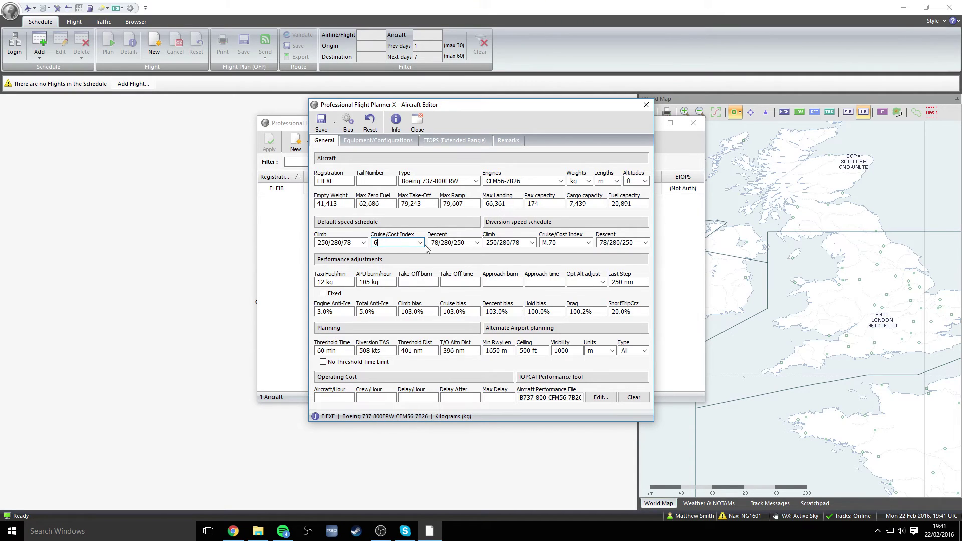
click(567, 243)
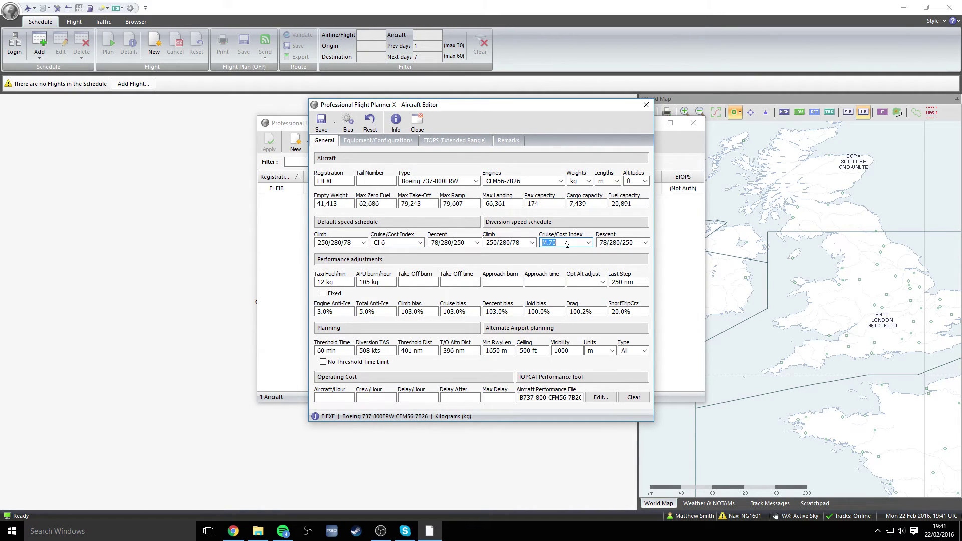
text(6)
Step: Show the Equipment/Configurations page and keep the wake turbulence category at Medium
click(399, 144)
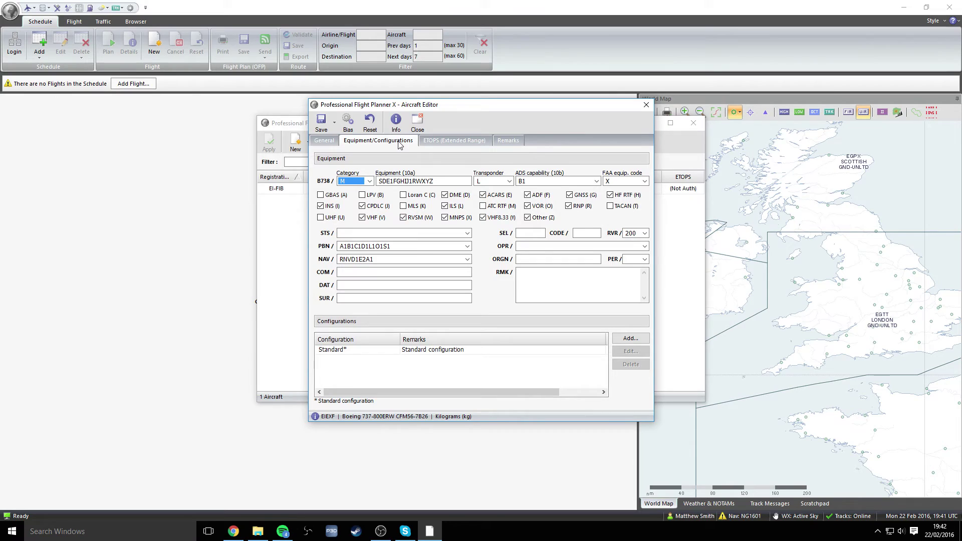
click(369, 181)
click(352, 183)
click(359, 184)
click(365, 202)
click(359, 184)
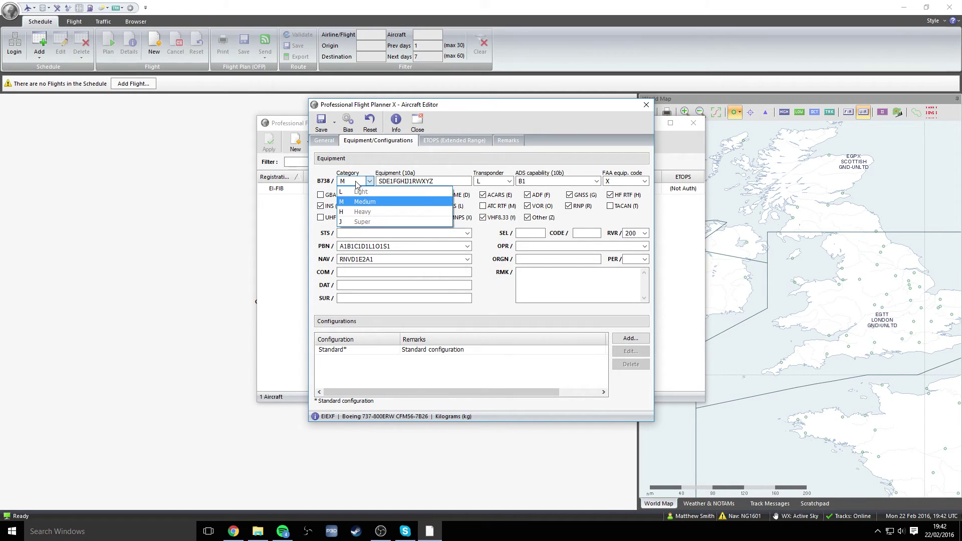
click(364, 202)
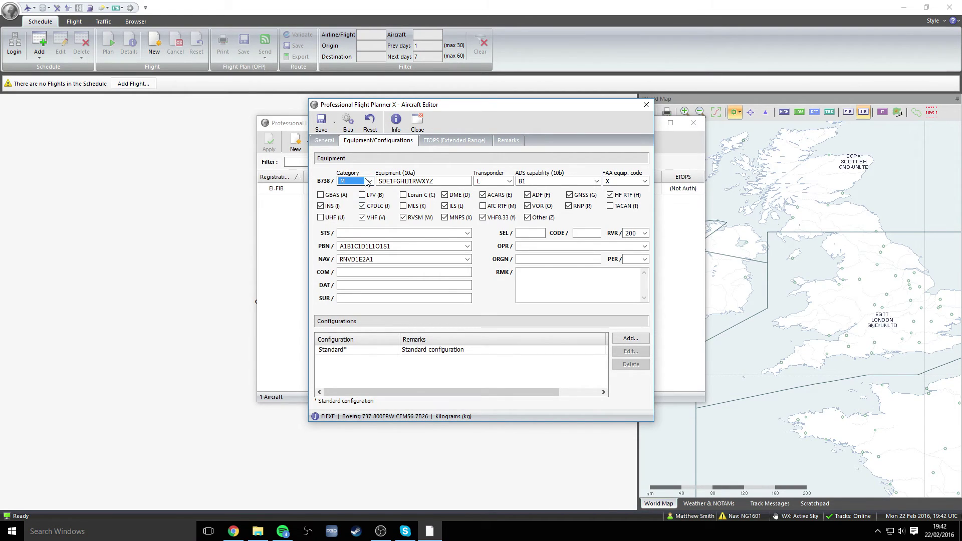
click(369, 182)
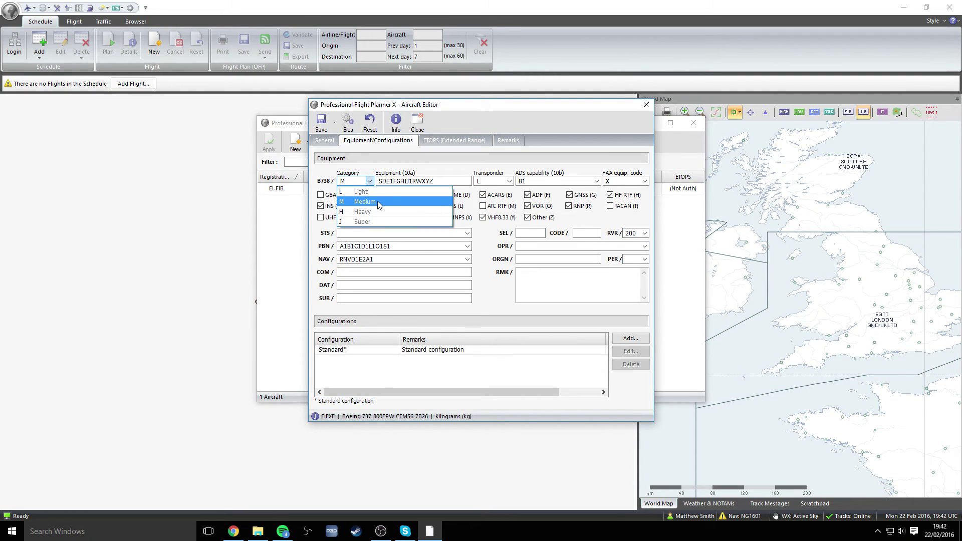
click(378, 201)
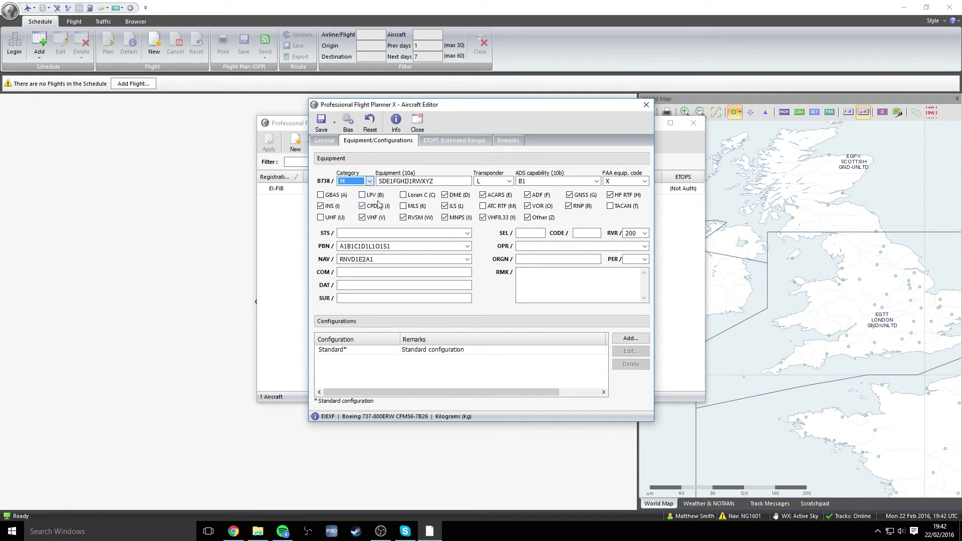
Step: Replace the old Equipment (10a) code with SDGIRWY
drag(434, 181, 368, 176)
key(BackSpace)
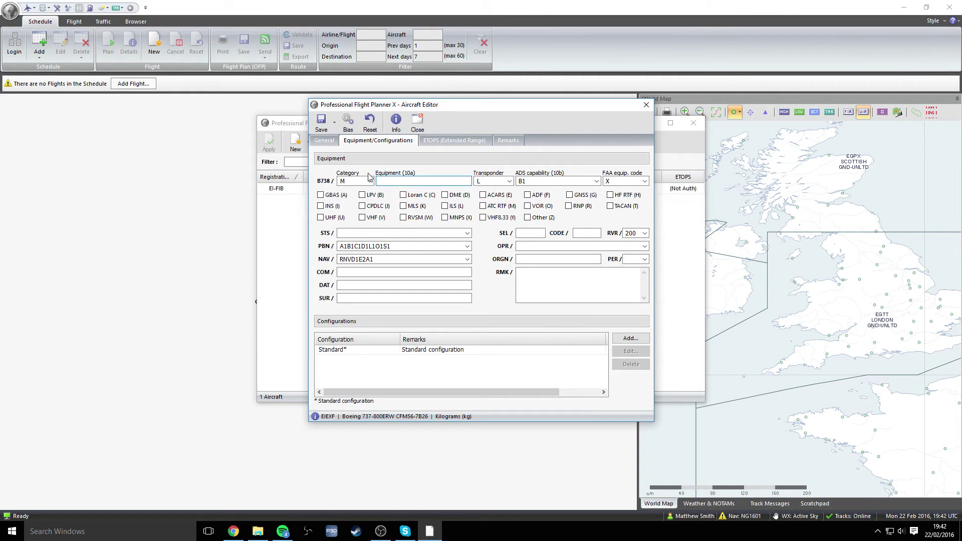
text(SDGIRWY)
Step: Set transponder to S and apply FAA equipment code L (RVSM + G)
click(509, 182)
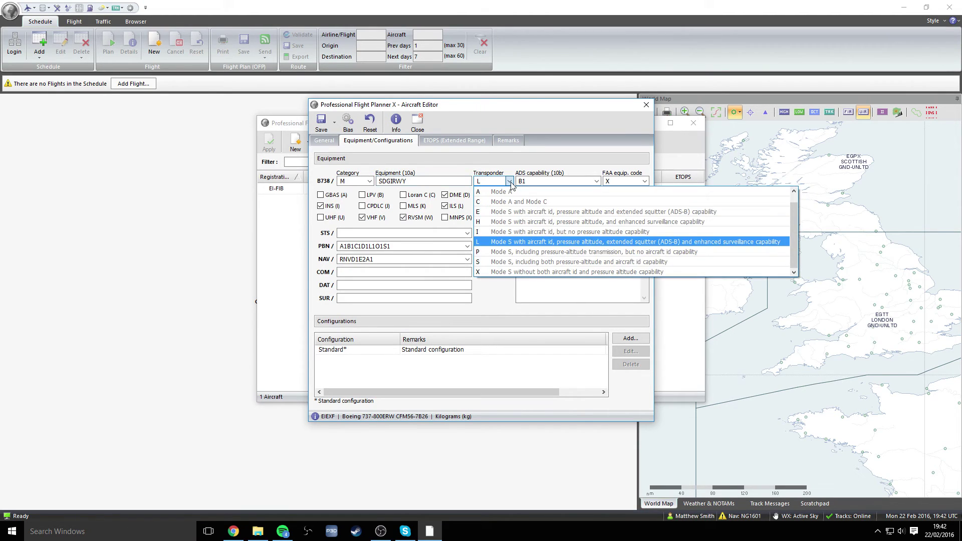
click(501, 262)
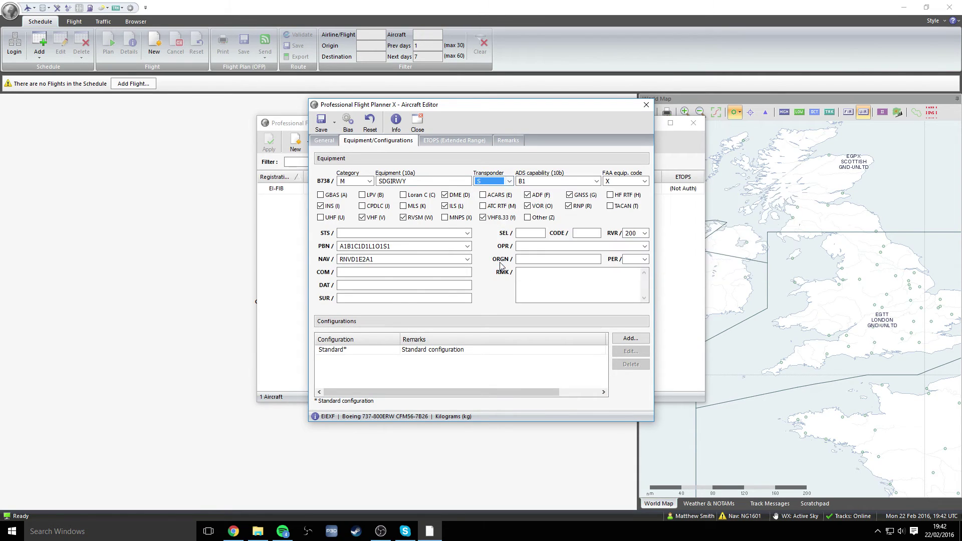
click(646, 183)
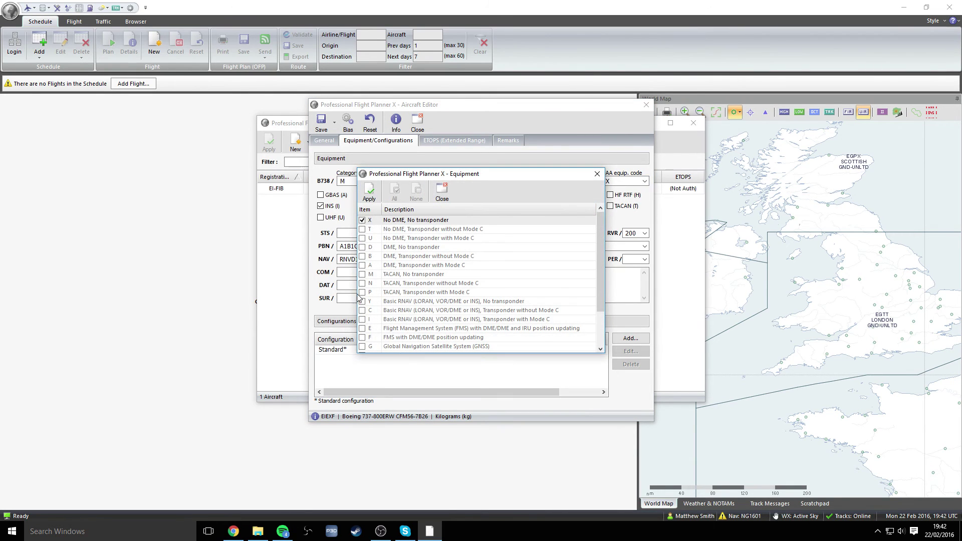
scroll(369, 277, down, 2)
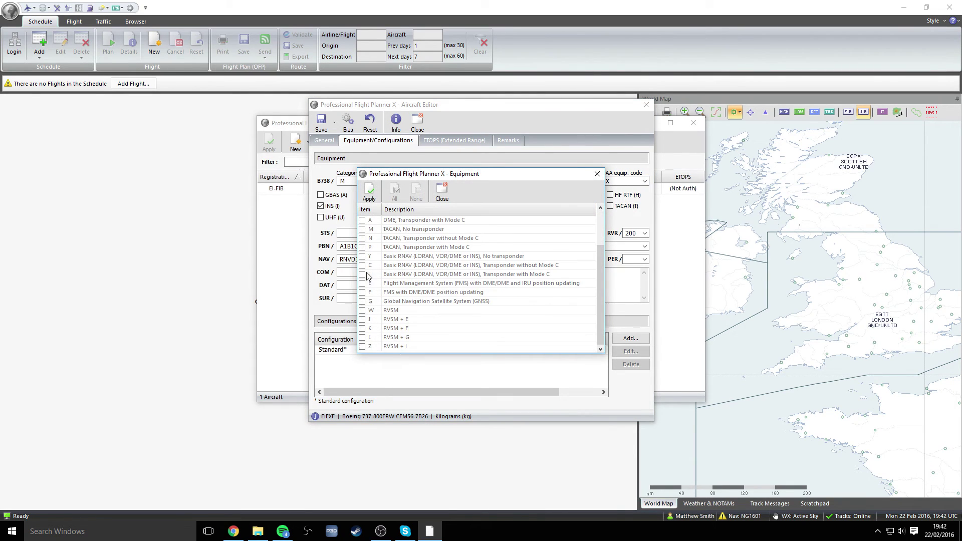
click(362, 338)
scroll(367, 300, up, 2)
click(369, 192)
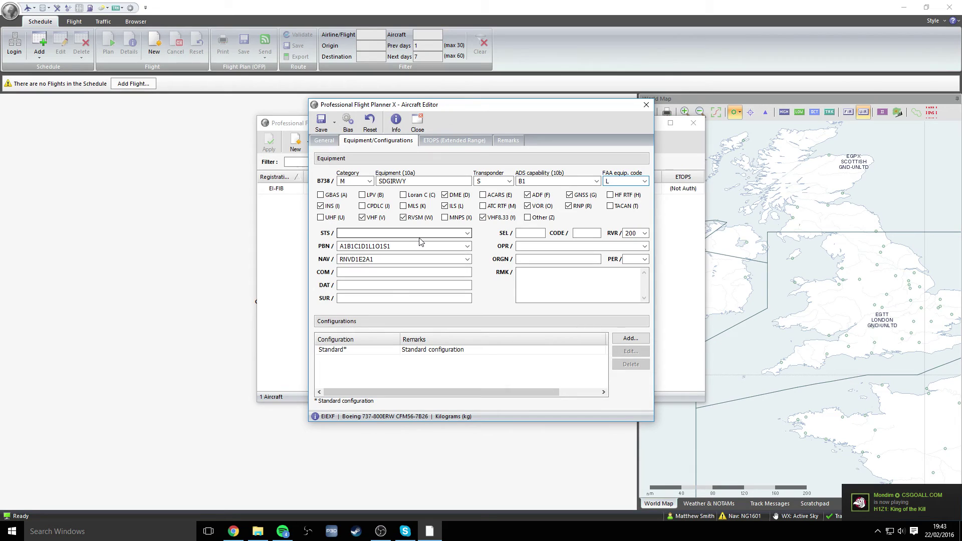
Step: Enter PBN A1B1C1D1S2, COM TCAS and operator OPR VRYR.EU
click(424, 246)
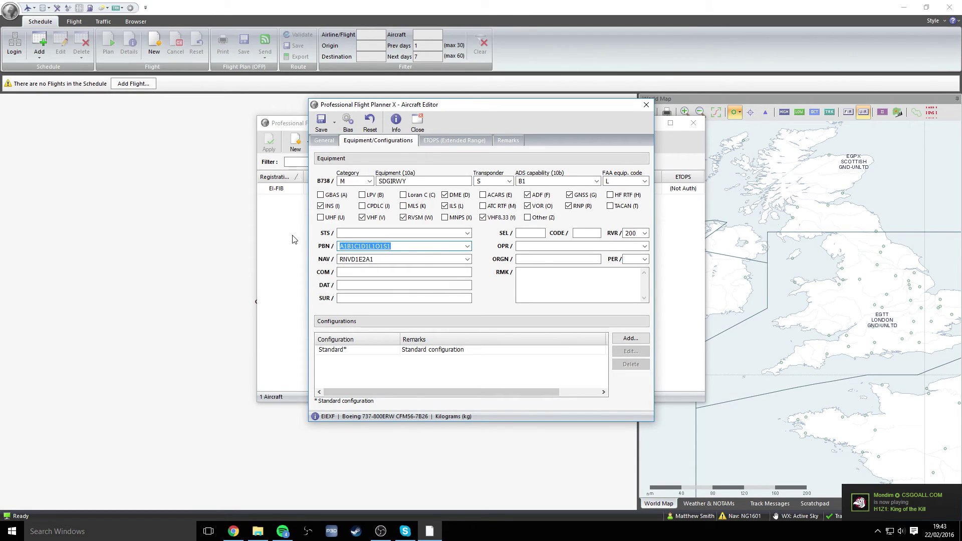
text(A1)
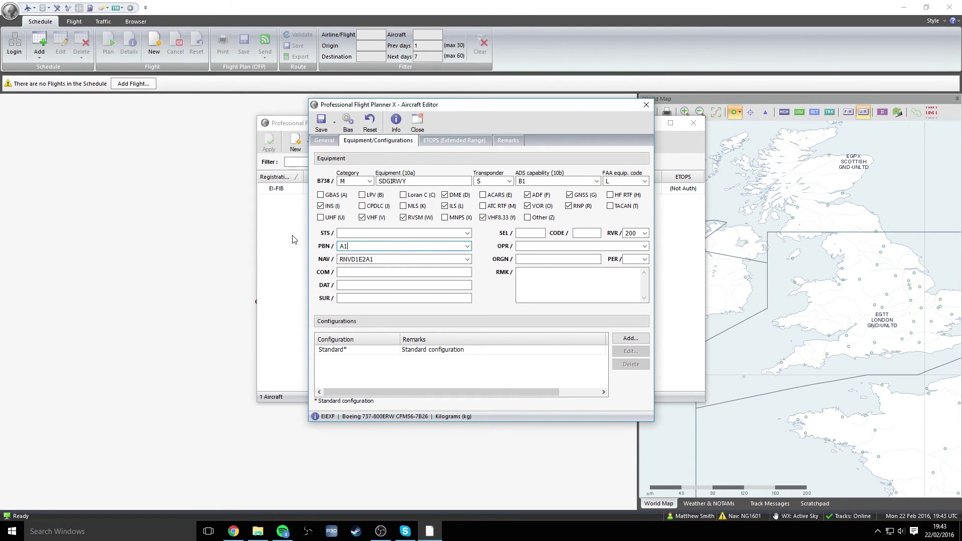
text(B1C1D1S2)
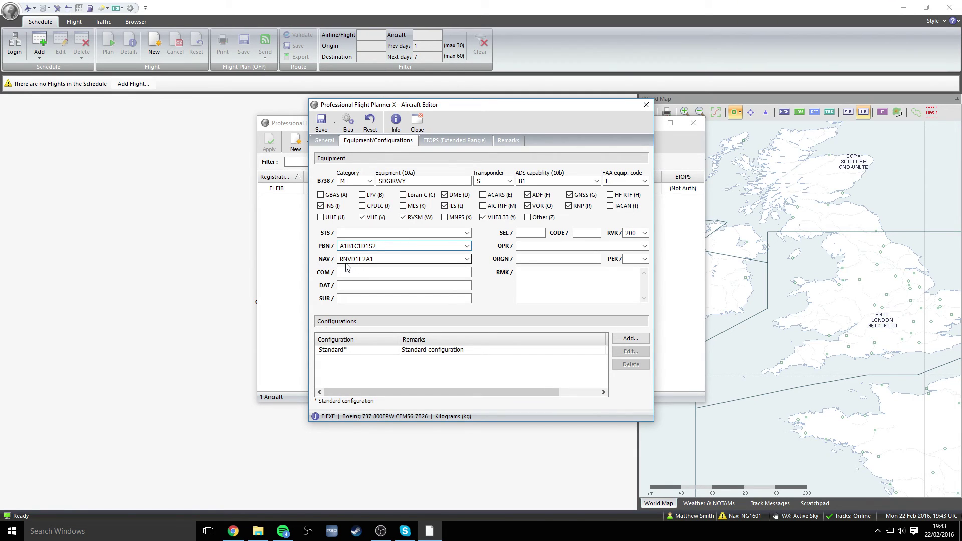
click(349, 272)
text(T)
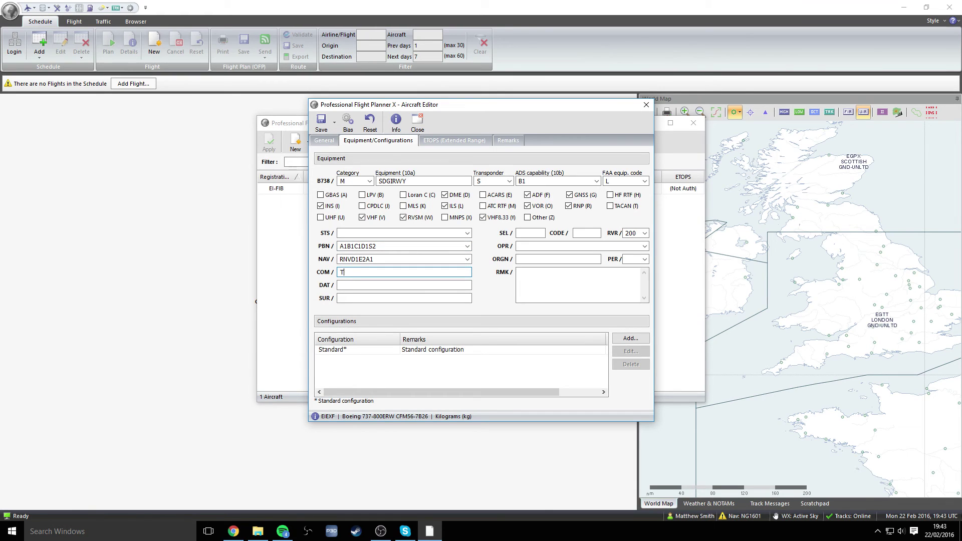
text(CAS)
click(551, 246)
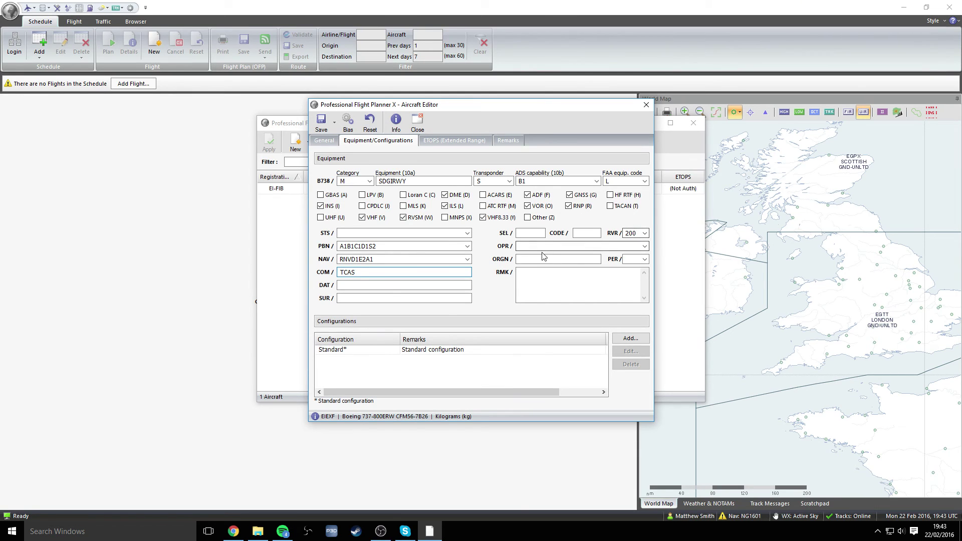
text(V)
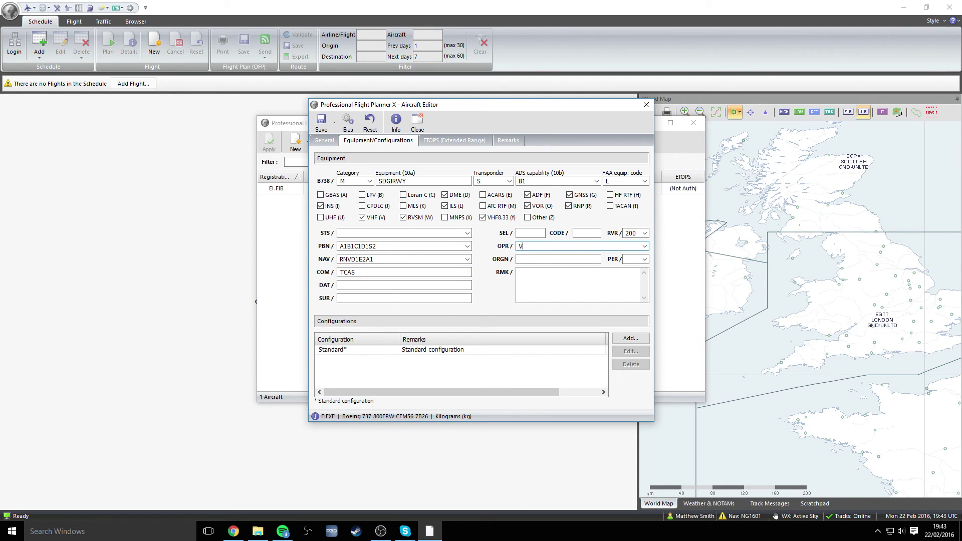
text(RY)
key(BackSpace)
key(BackSpace)
key(BackSpace)
text(VRYR.EU)
Step: Save EIEXF to the aircraft database via Save Aircraft
click(321, 125)
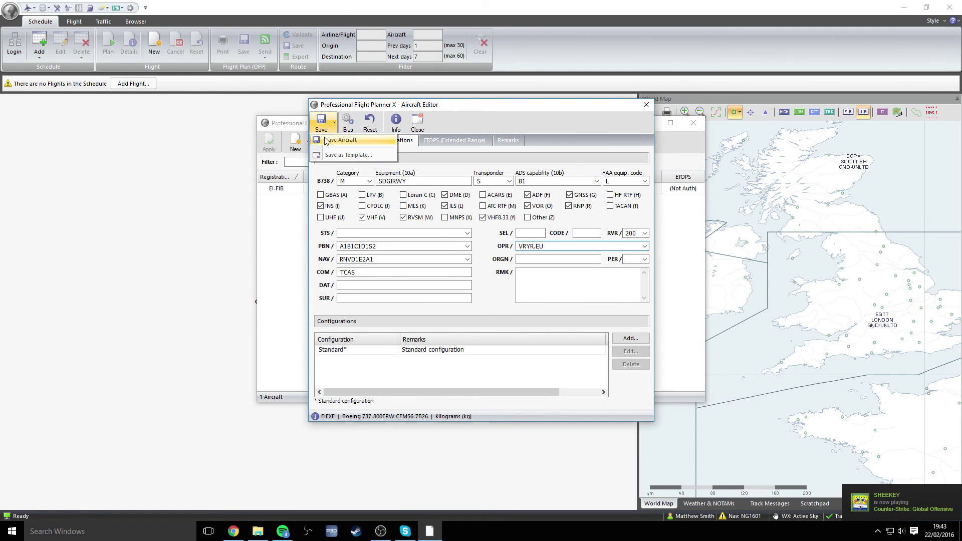
click(324, 140)
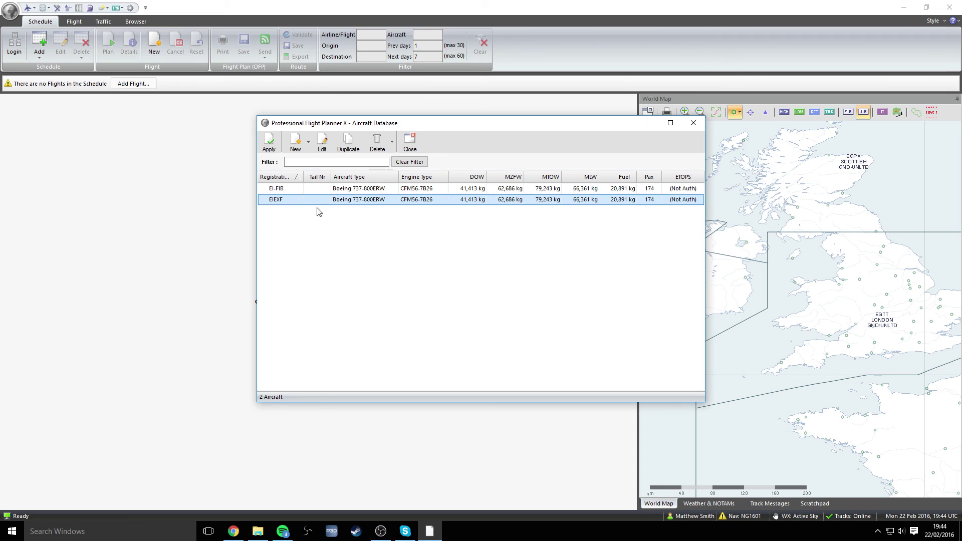
Step: Close the Aircraft Database and create a new flight using registration EIEXF
click(269, 143)
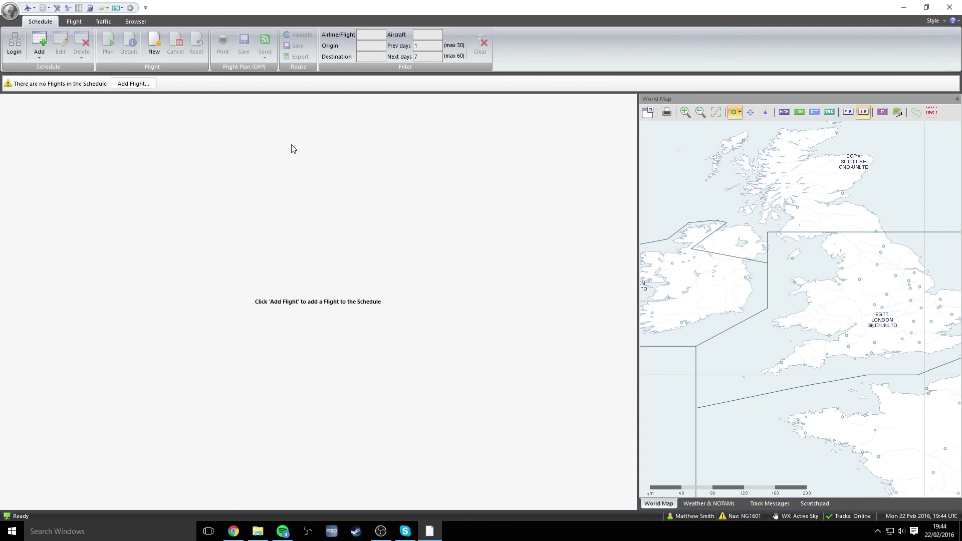
click(154, 53)
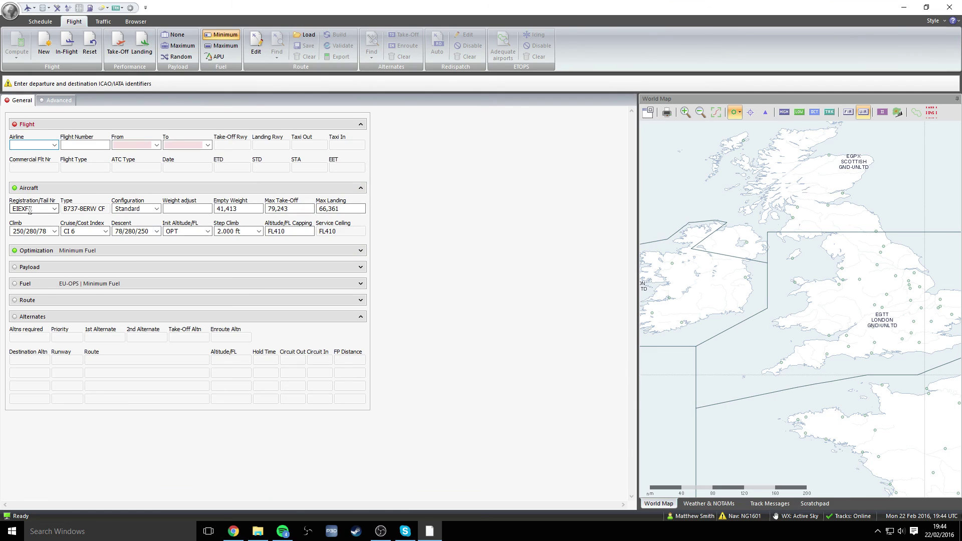
click(55, 210)
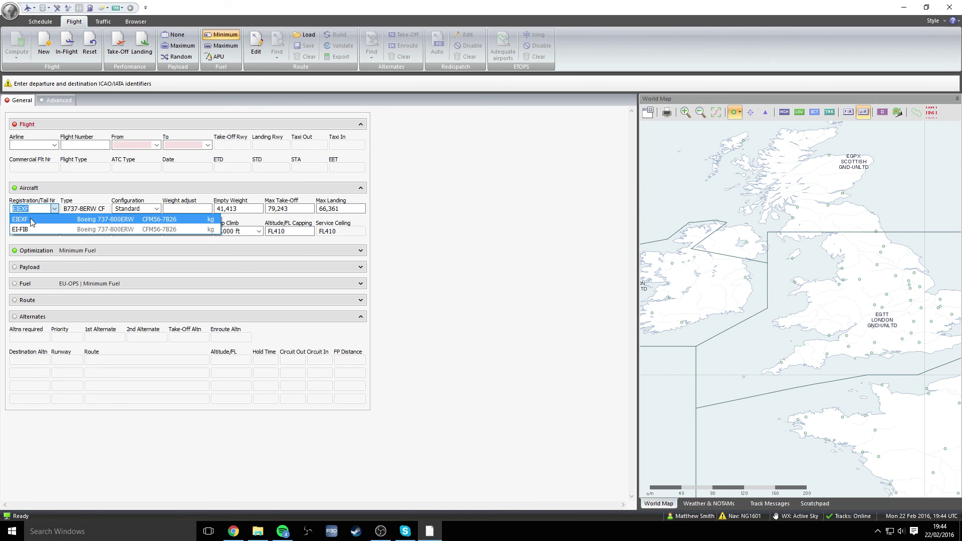
click(25, 228)
click(54, 209)
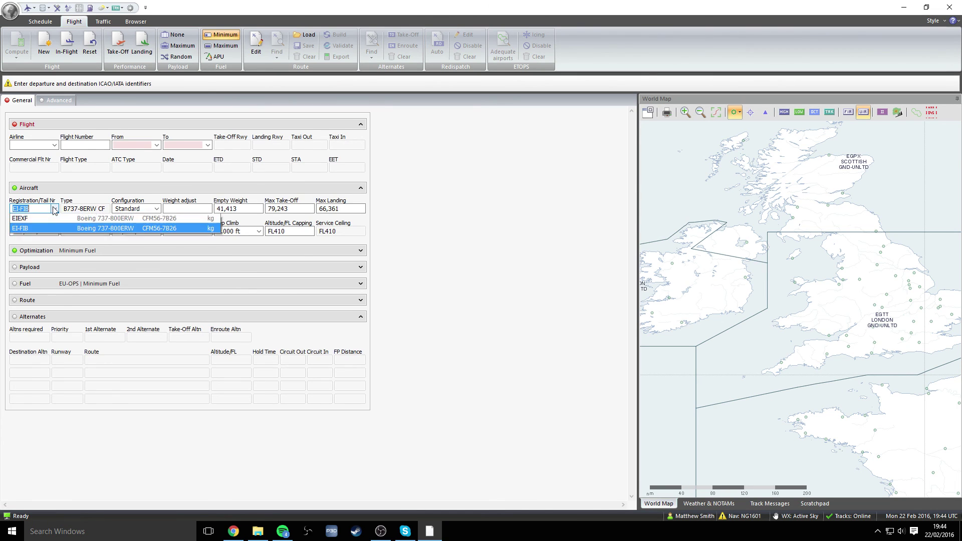
click(38, 220)
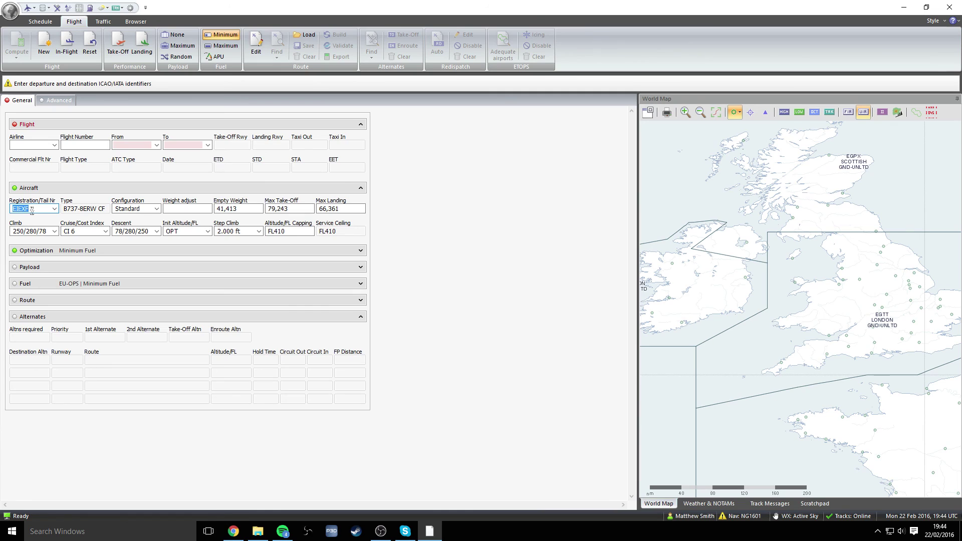